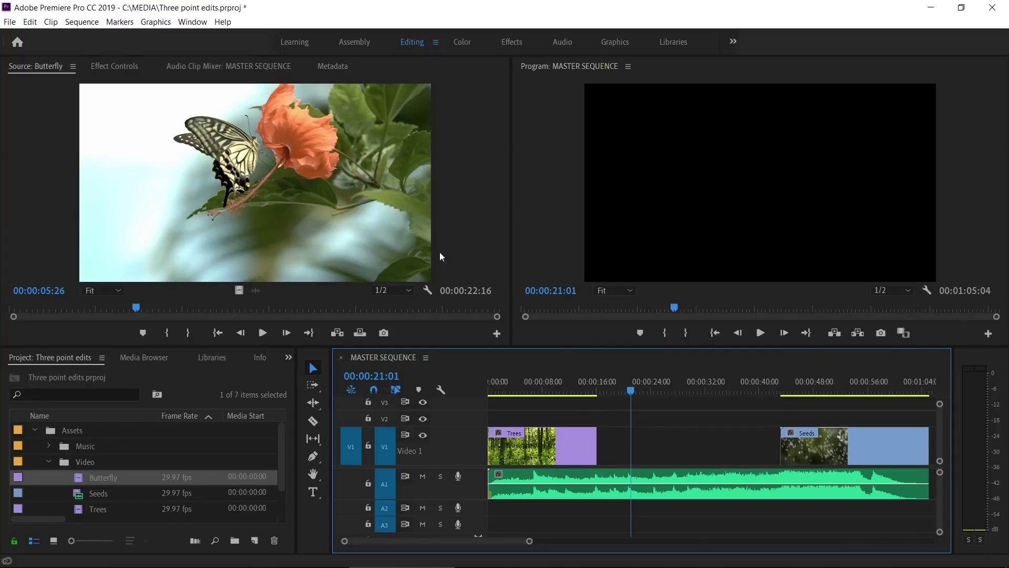
Step: Reset the Editing workspace to its saved layout and confirm the reset
left_click(415, 43)
double_click(414, 42)
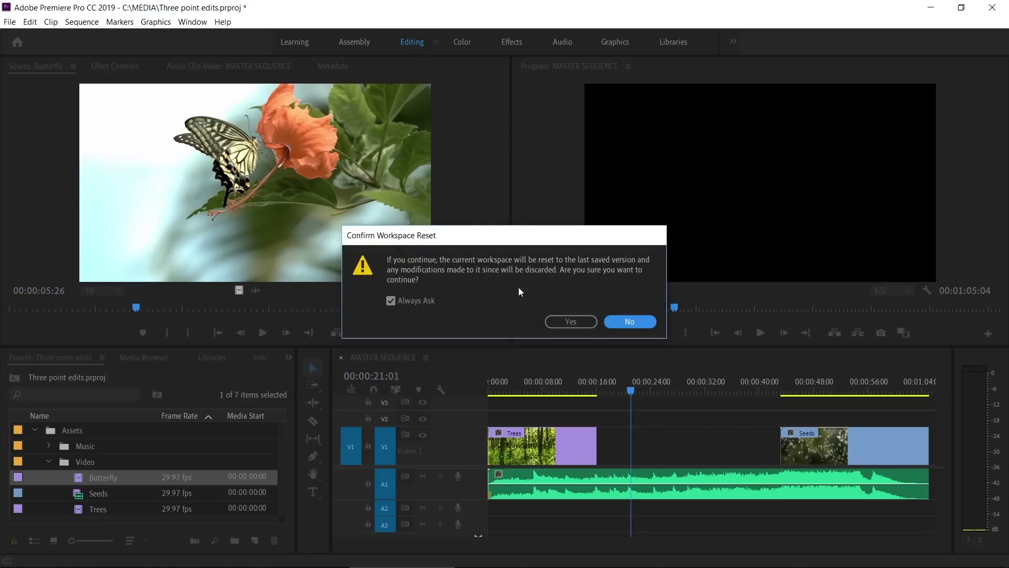
left_click(566, 320)
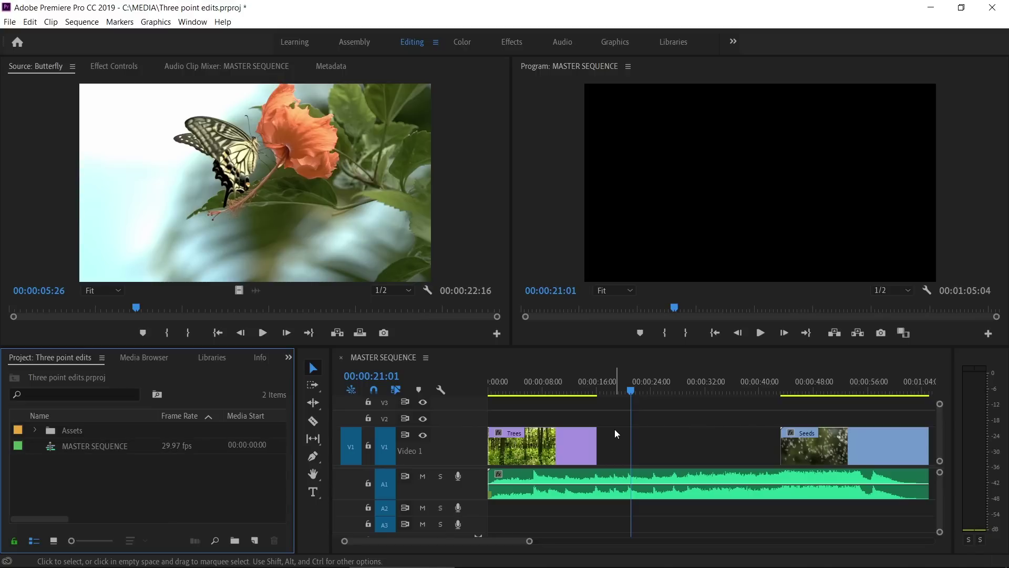
Step: Expand Assets > Video, drop Butterfly into the V1 gap, then remove it again
left_click(35, 429)
left_click(49, 461)
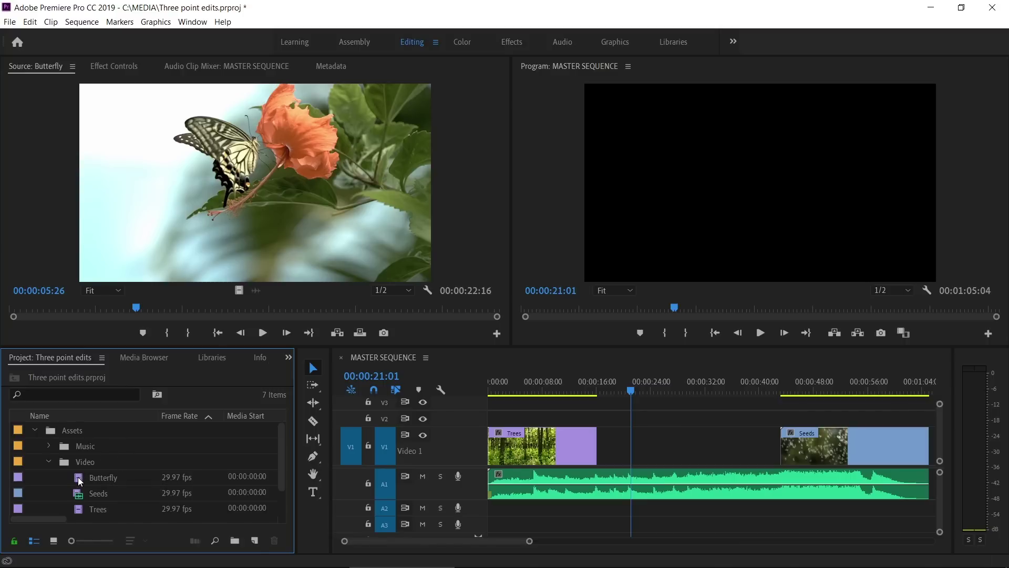
left_click_drag(77, 477, 601, 446)
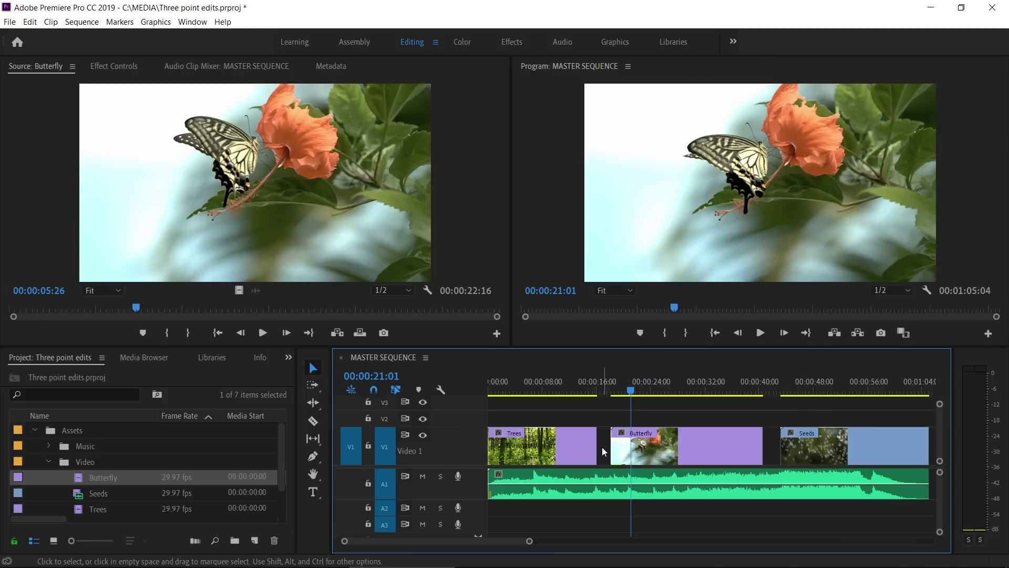
key("Delete")
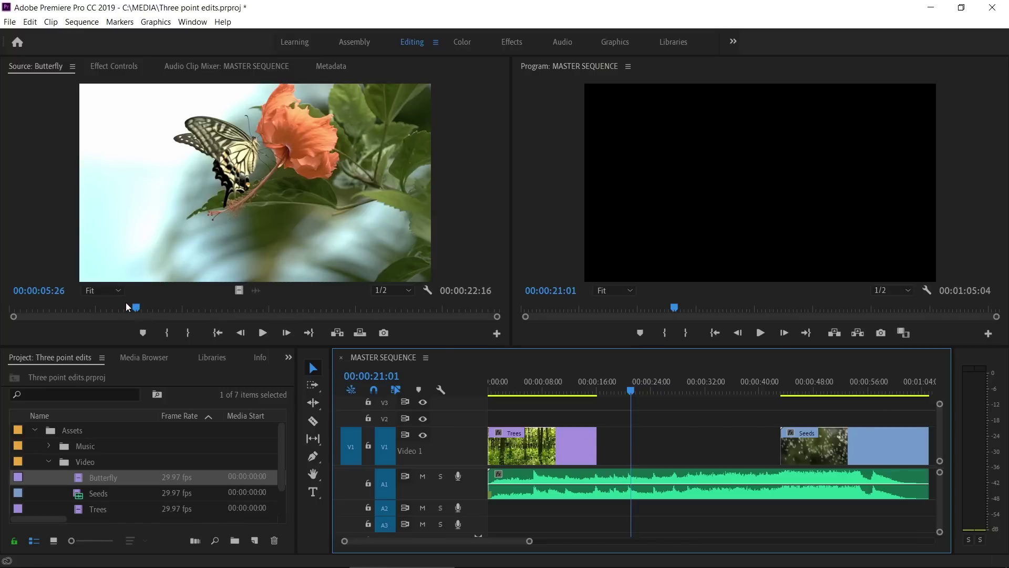
Step: Mark the Butterfly source clip In at 00:00:05:26 and Out at 00:00:14:24
left_click(162, 330)
left_click_drag(184, 306, 332, 320)
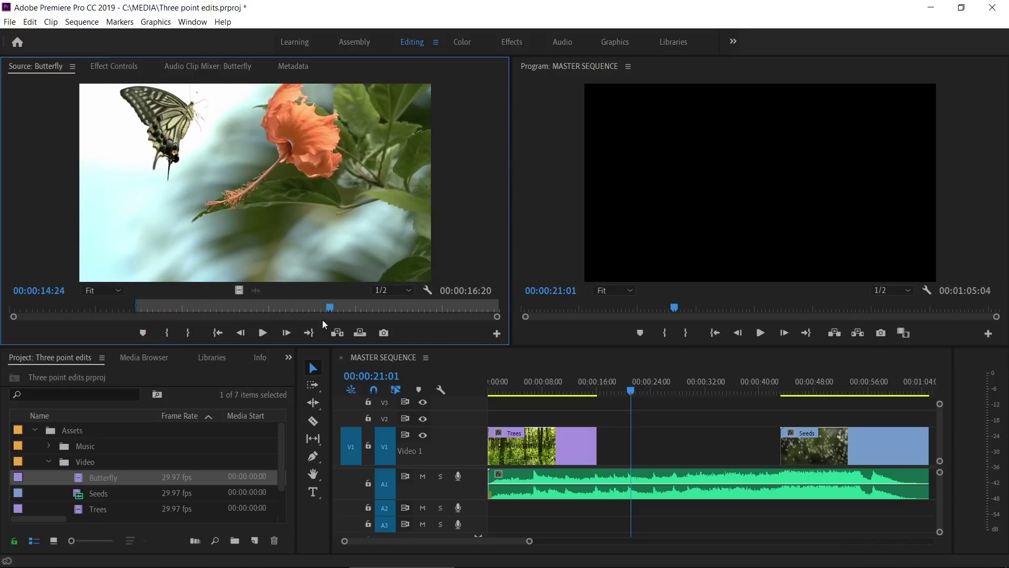
left_click(188, 333)
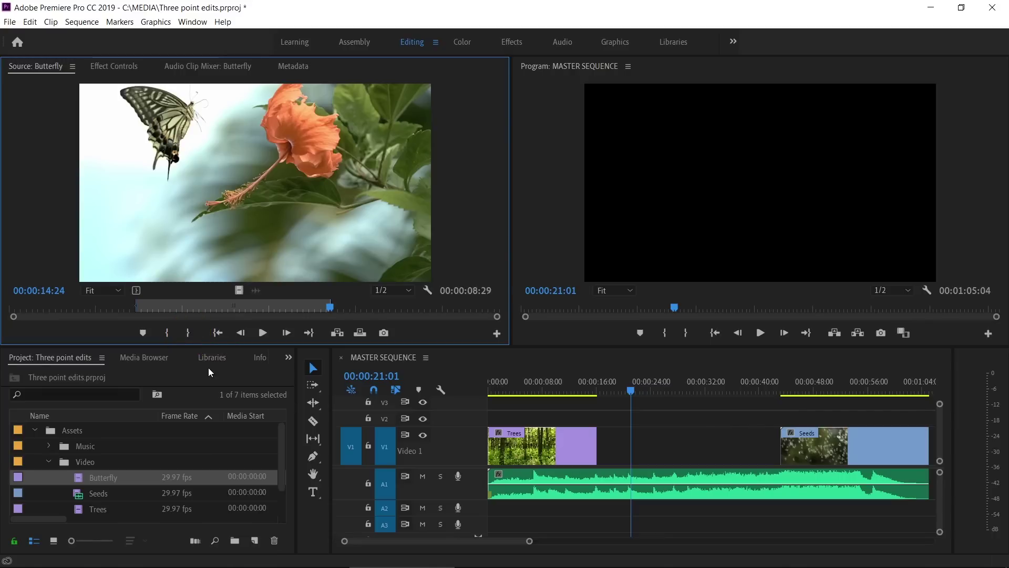
Step: Set the MASTER SEQUENCE In point at 00:00:18:06
left_click(612, 390)
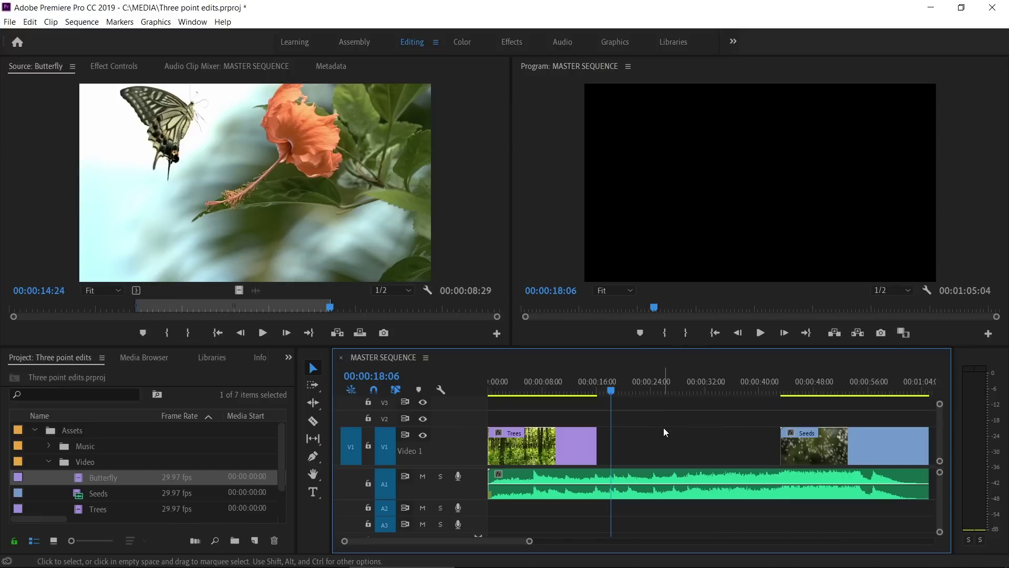
key("i")
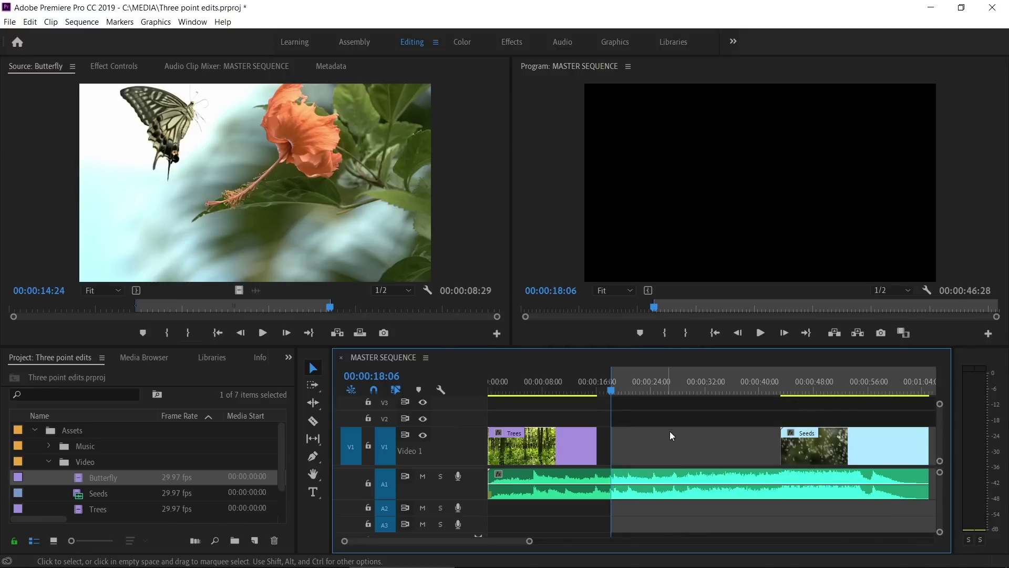
left_click(759, 389)
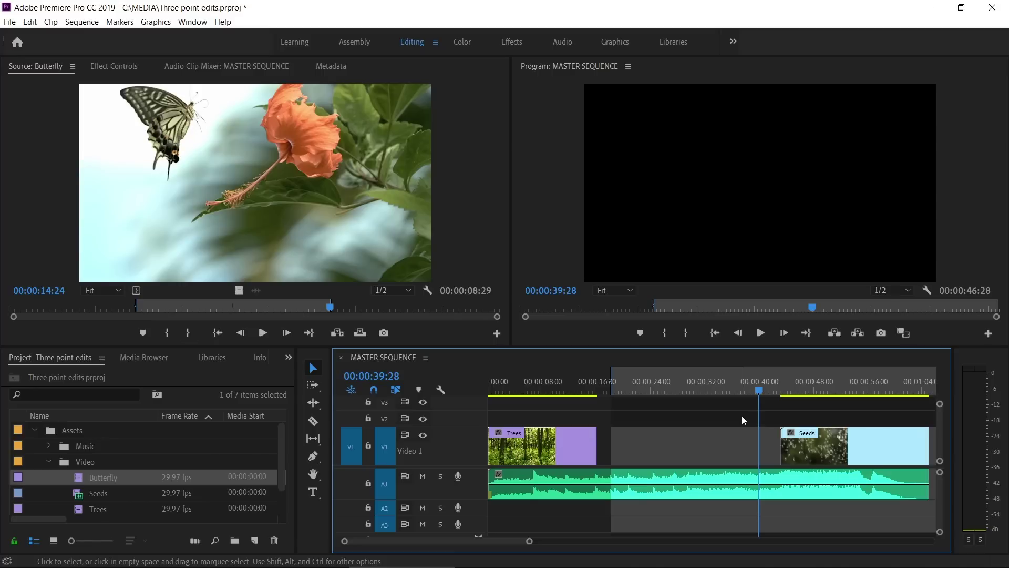
Step: Overwrite the marked 8:29 Butterfly section onto V1 starting at 00:00:18:06
left_click(360, 333)
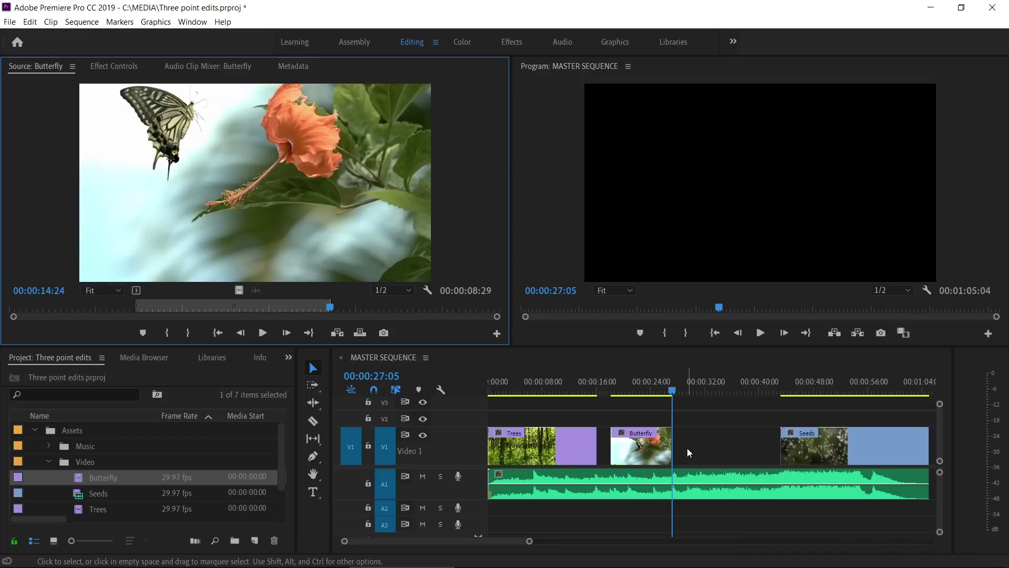
Step: Undo the overwrite, set a sequence Out at 00:00:32:02, and backtime Butterfly to end there
key("ctrl+z")
key("ctrl+z")
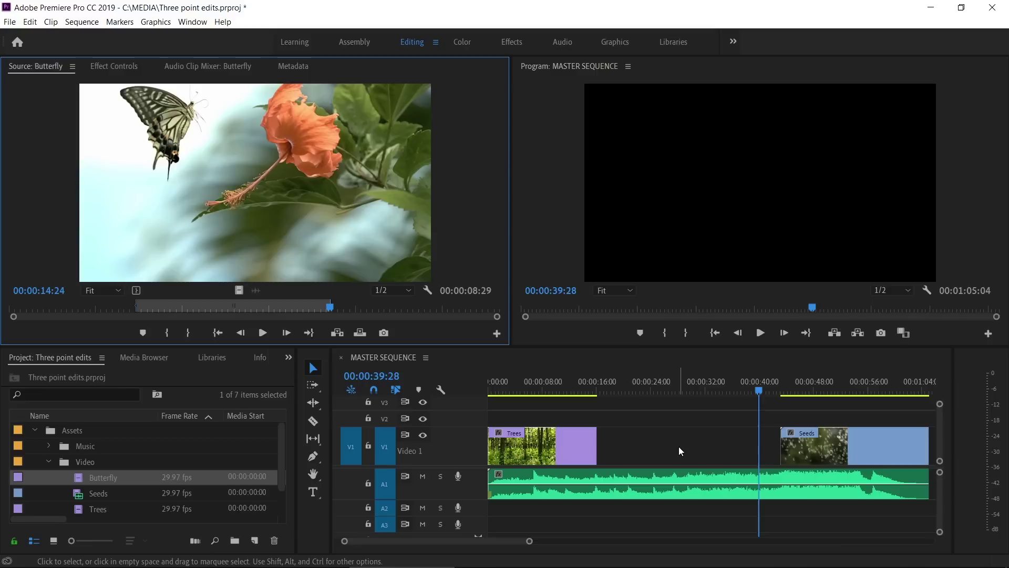
left_click(705, 392)
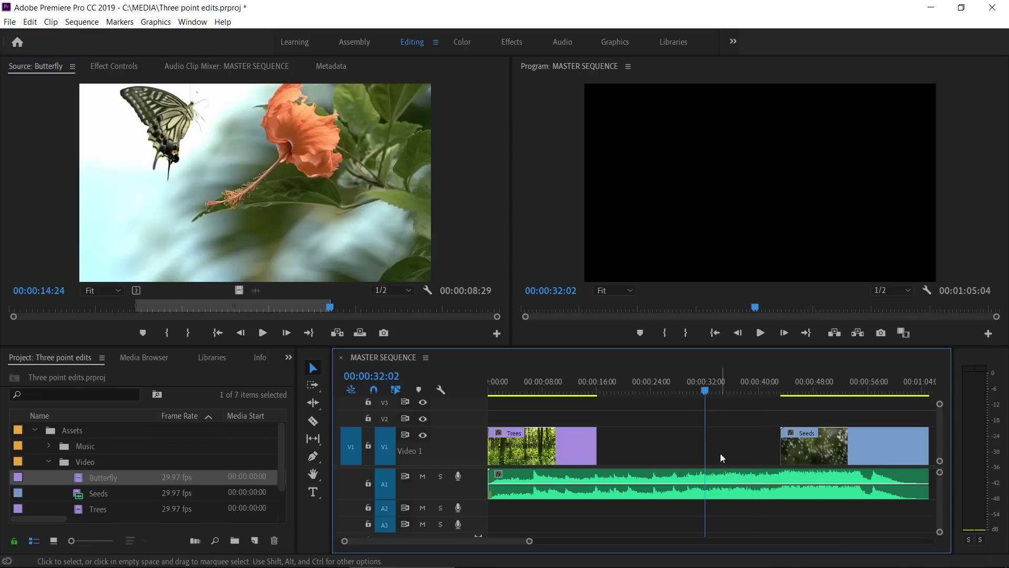
key("o")
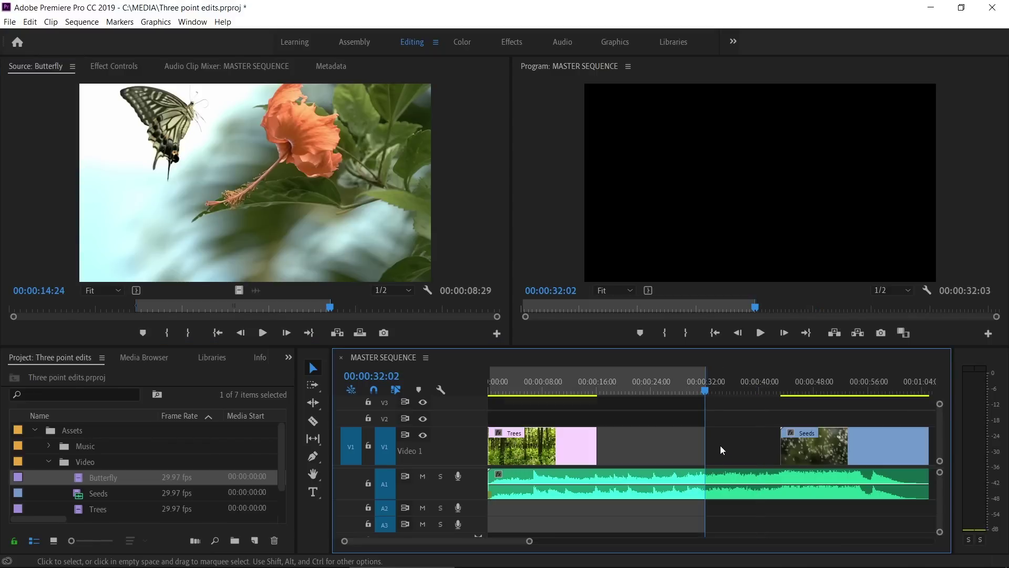
left_click(752, 389)
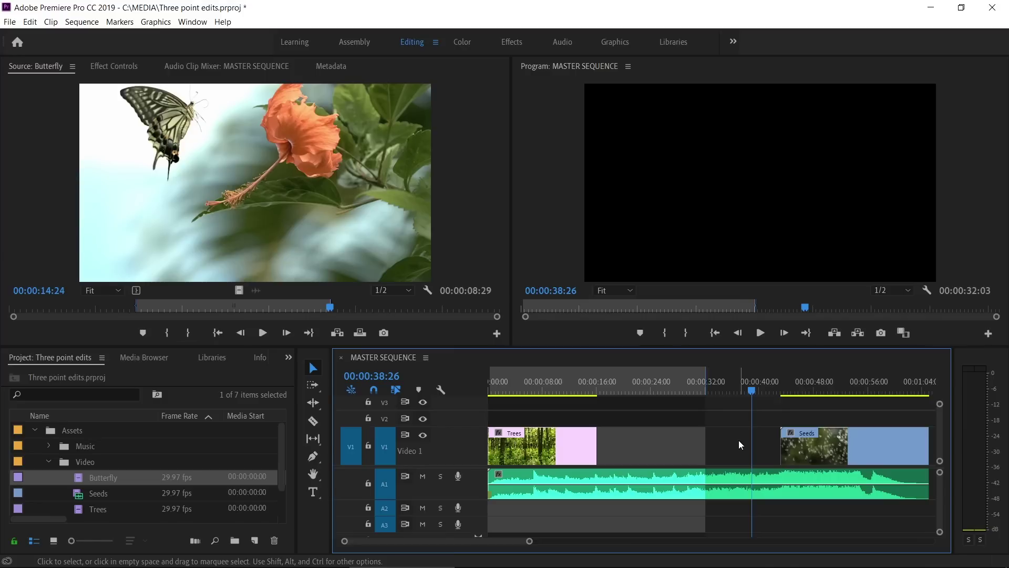
left_click(355, 333)
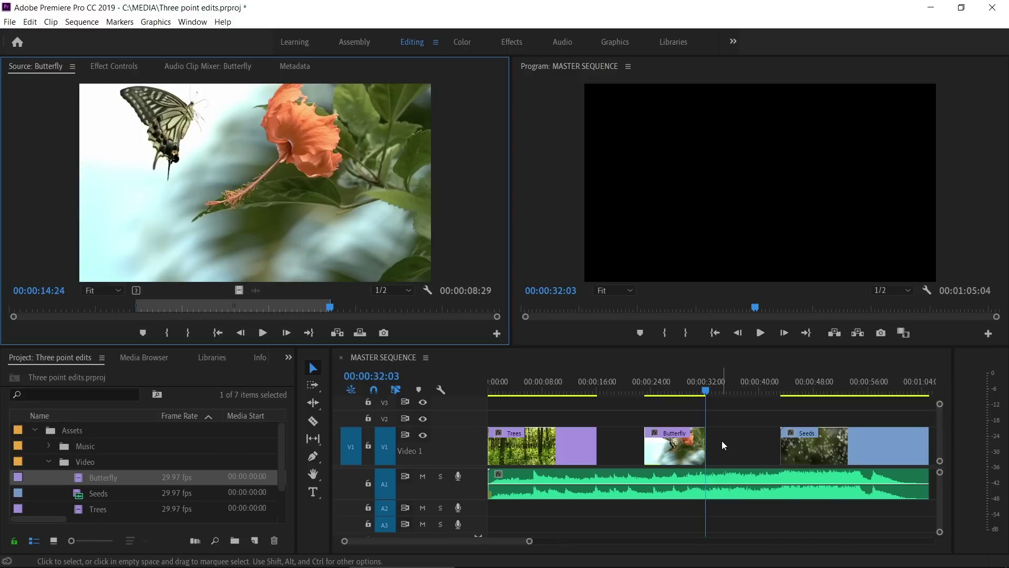
left_click(704, 396)
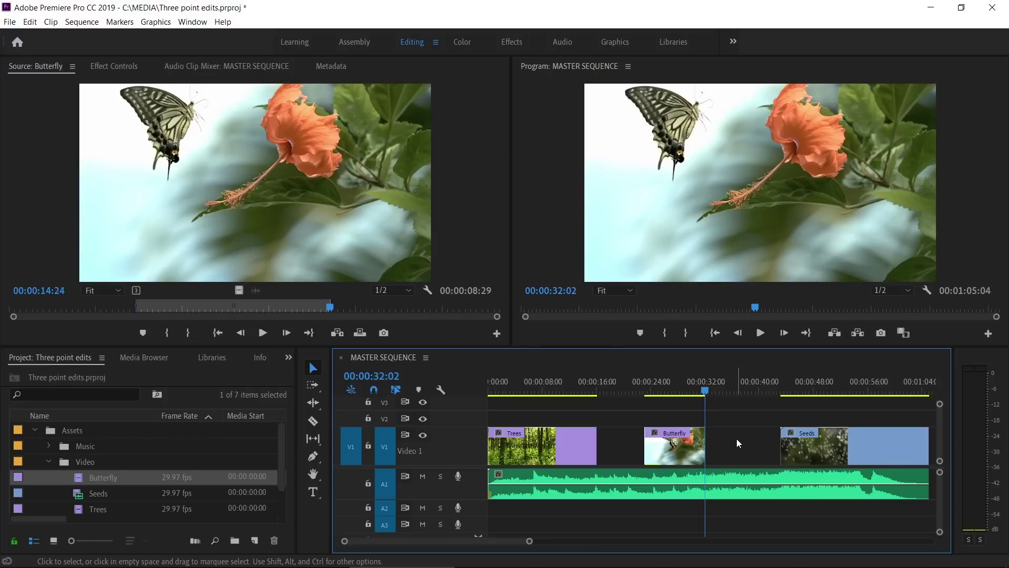
Step: Undo Butterfly, extend Trees to about 00:00:24, and mark the remaining gap as In/Out
key("ctrl+z")
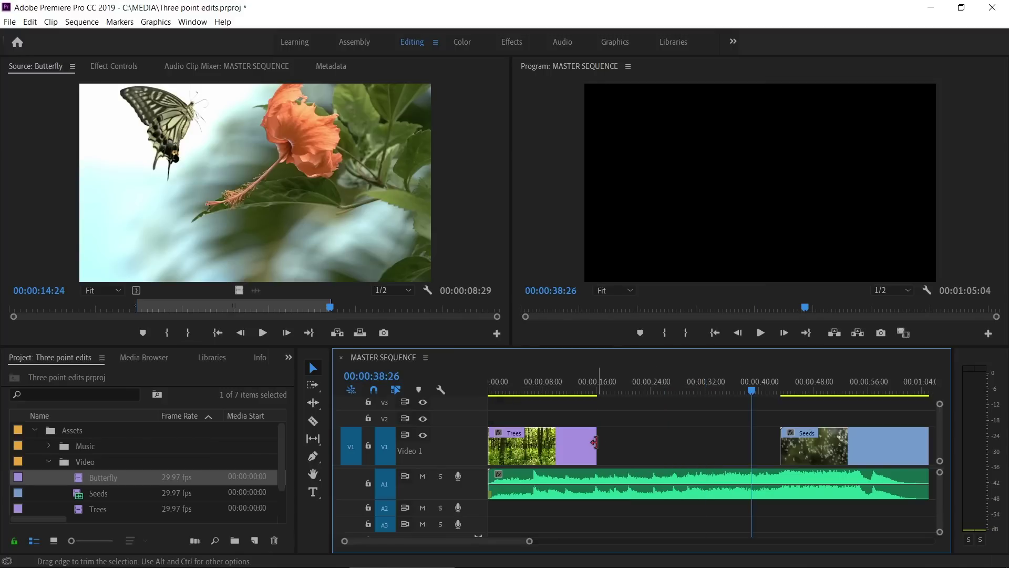
left_click_drag(594, 442, 663, 445)
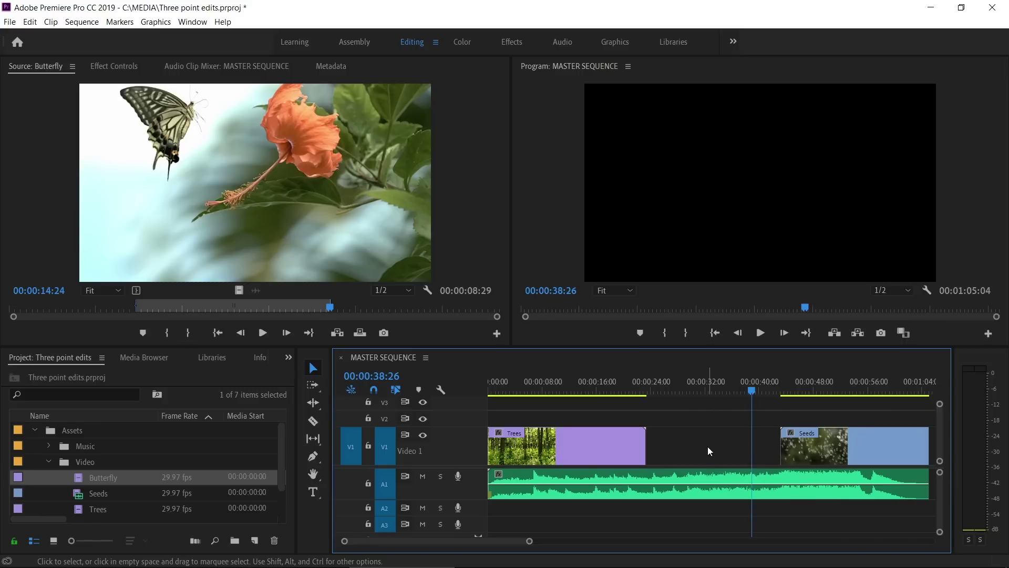
left_click(700, 446)
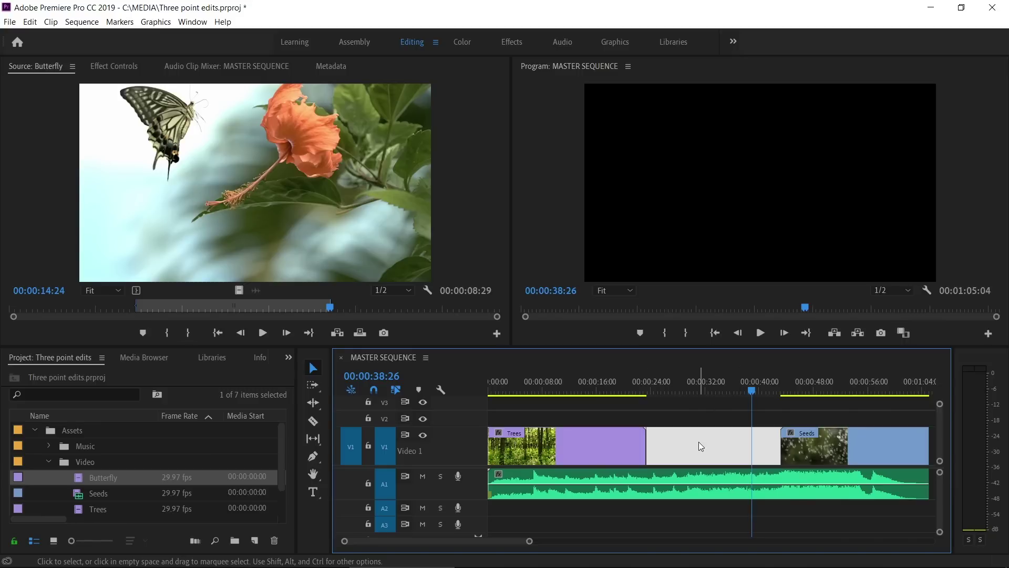
key("slash")
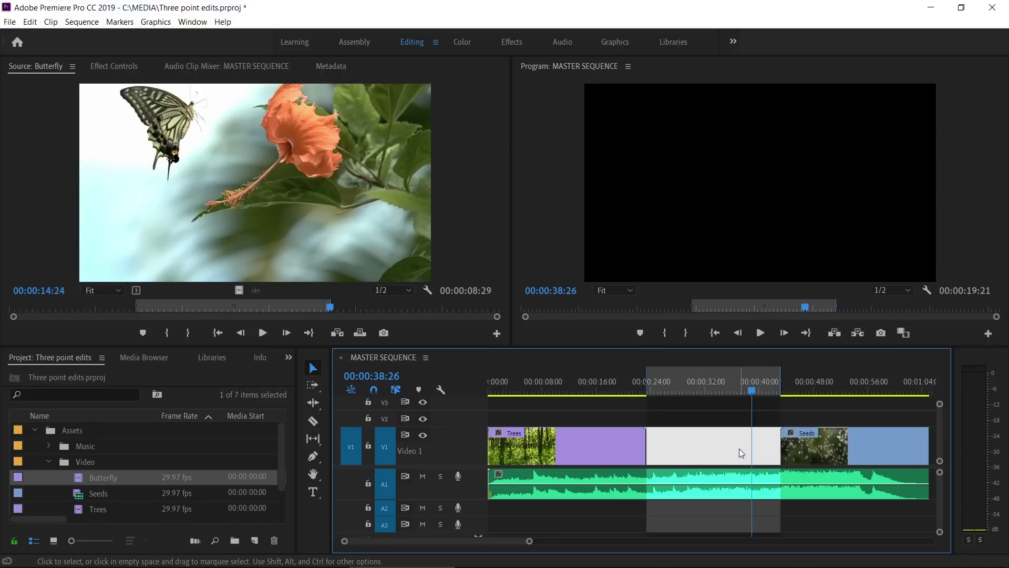
Step: Clear Butterfly's In/Out, set its In at 00:00:02:05, and overwrite it into the gap
right_click(268, 179)
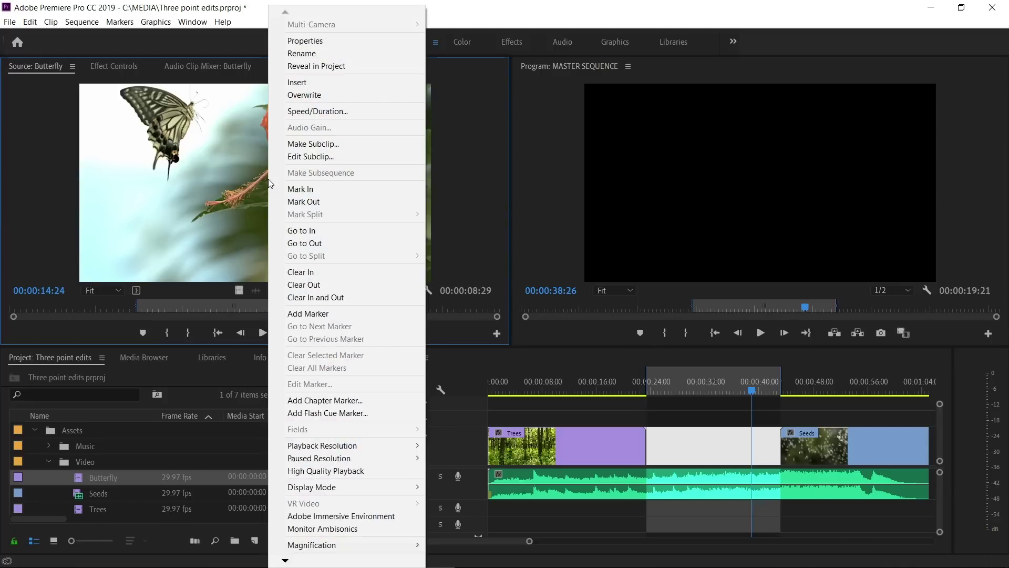
left_click(346, 301)
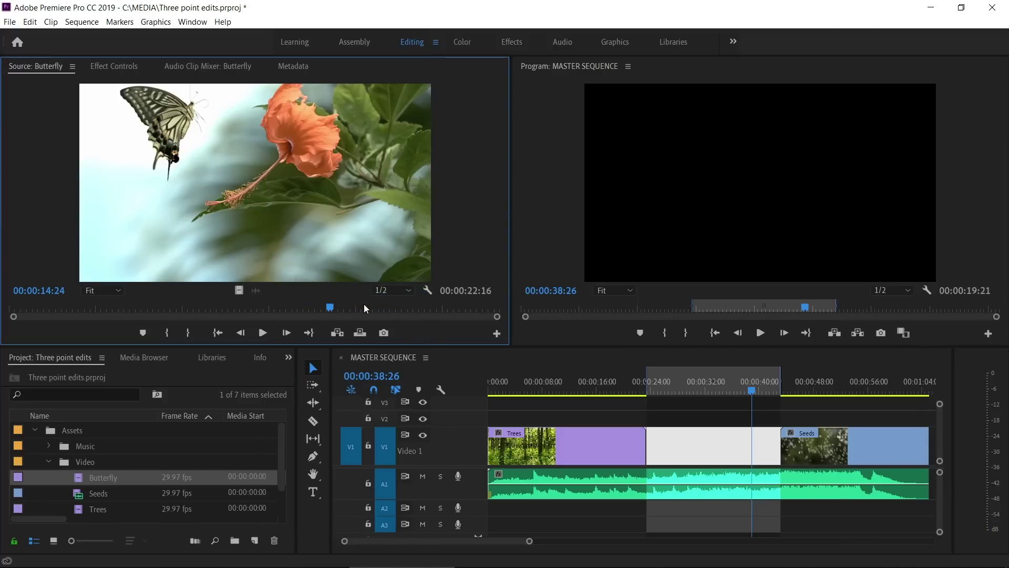
left_click(94, 309)
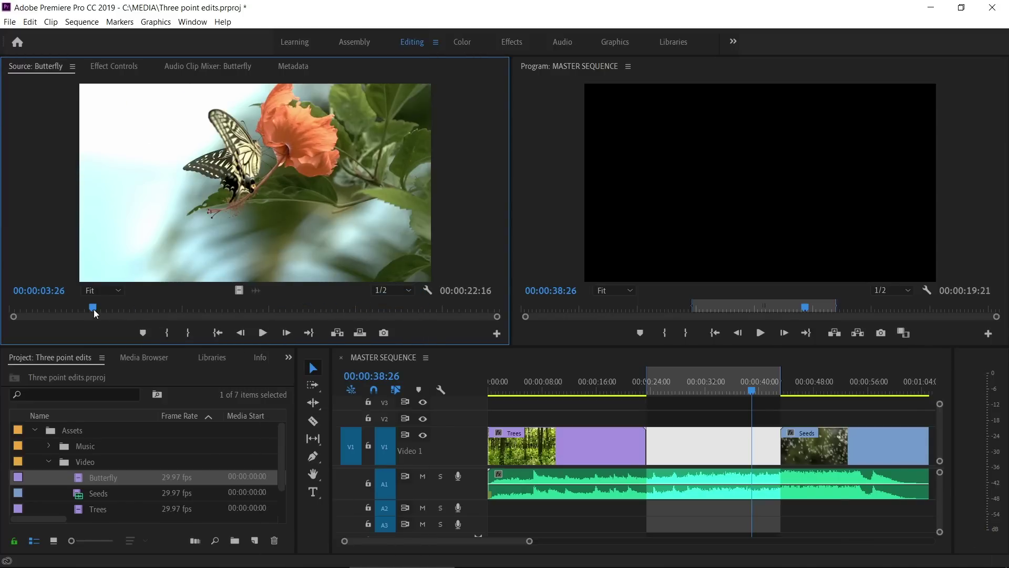
left_click(57, 307)
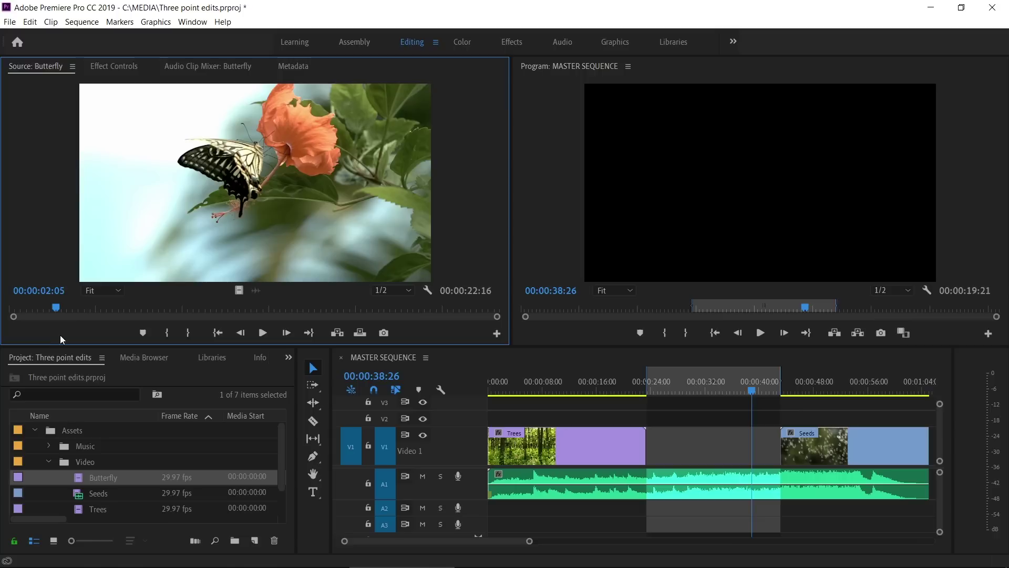
key("i")
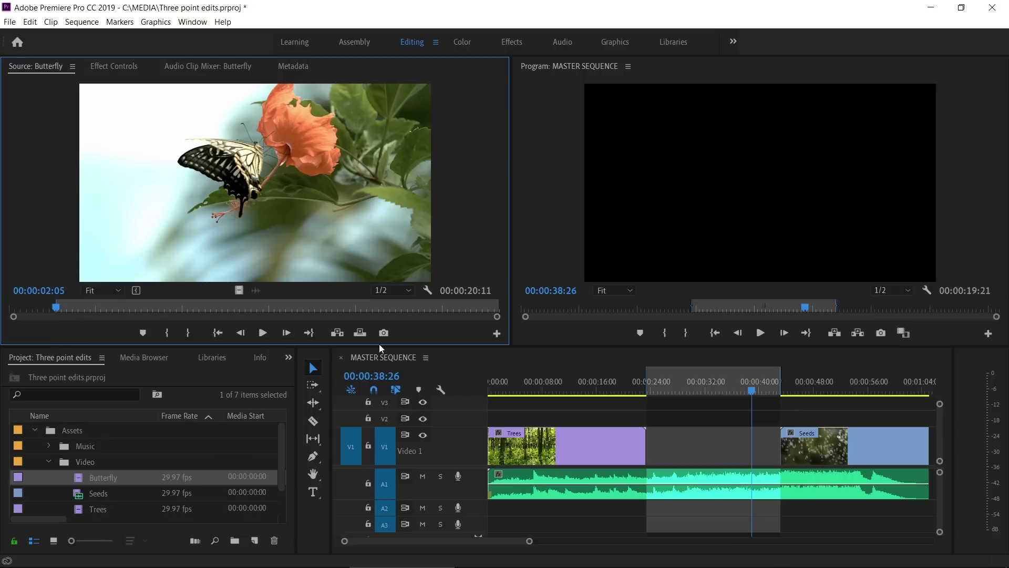
left_click(360, 337)
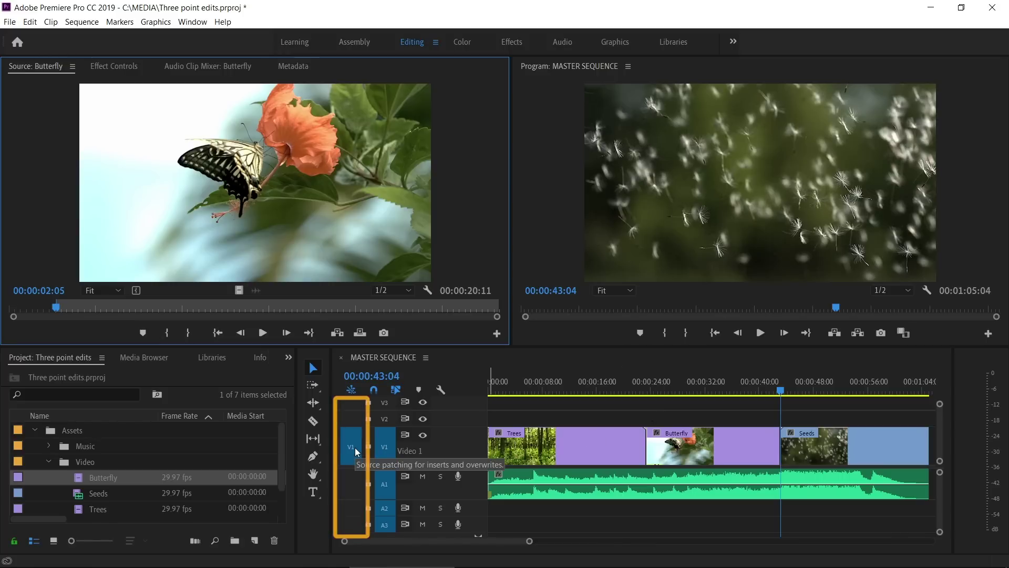
left_click_drag(354, 447, 354, 425)
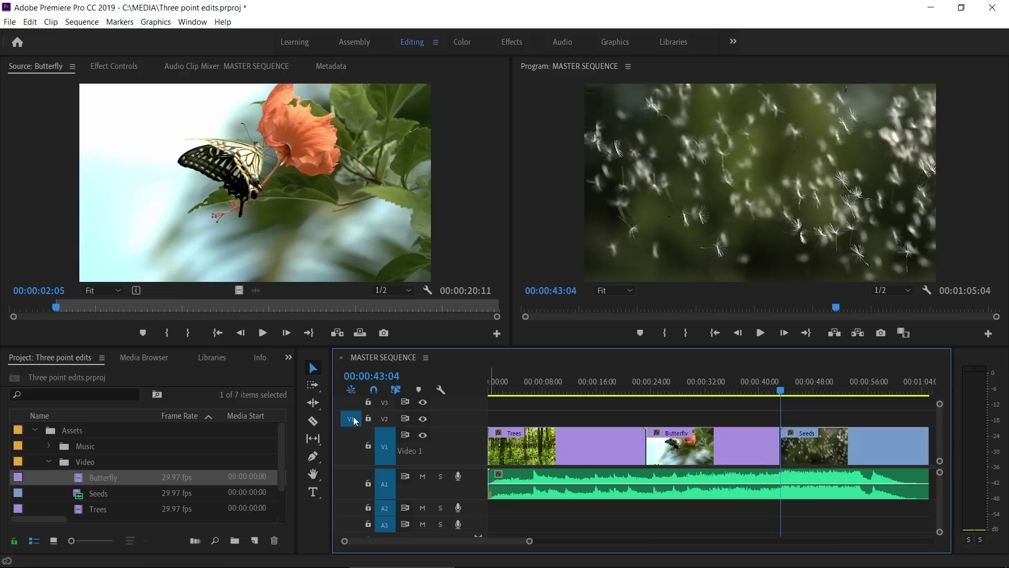